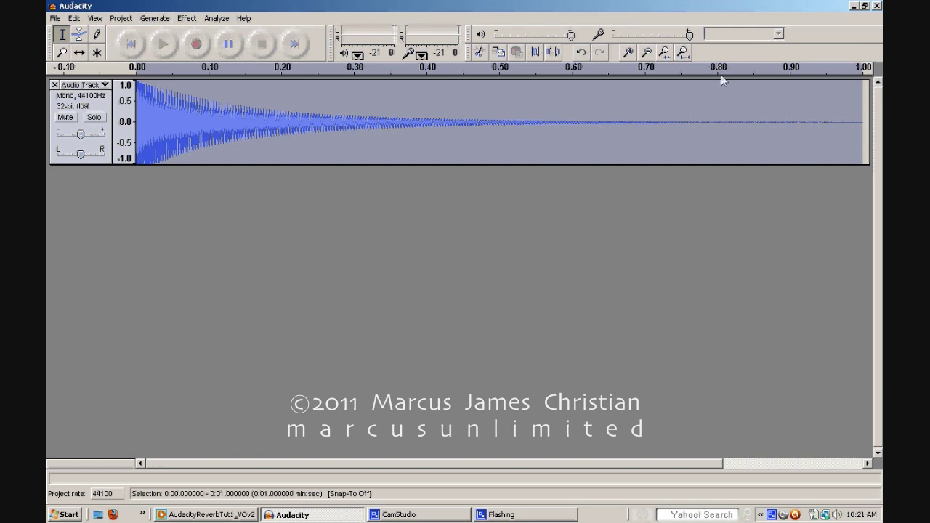
Step: Clear the selection and place the cursor at the end of the one-second pluck
{"action": "left_click", "coordinate": [861, 124]}
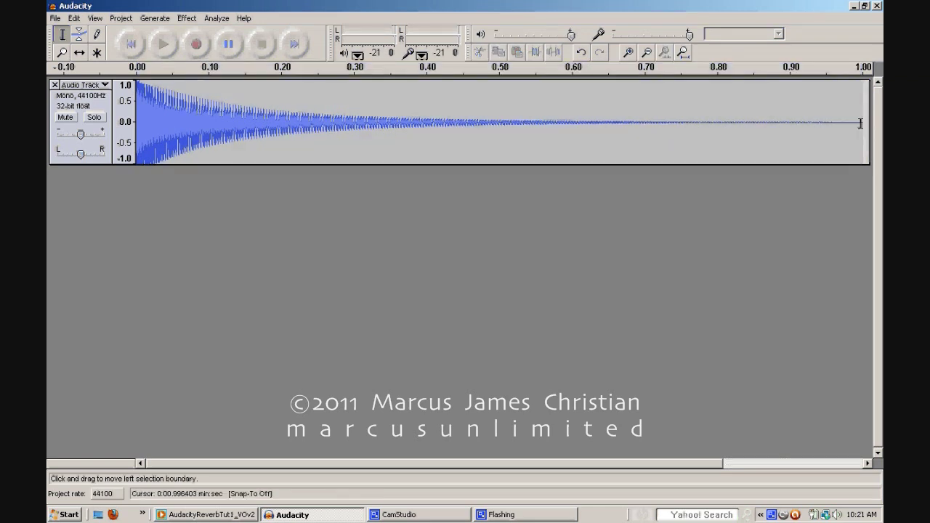
{"action": "left_click", "coordinate": [863, 125]}
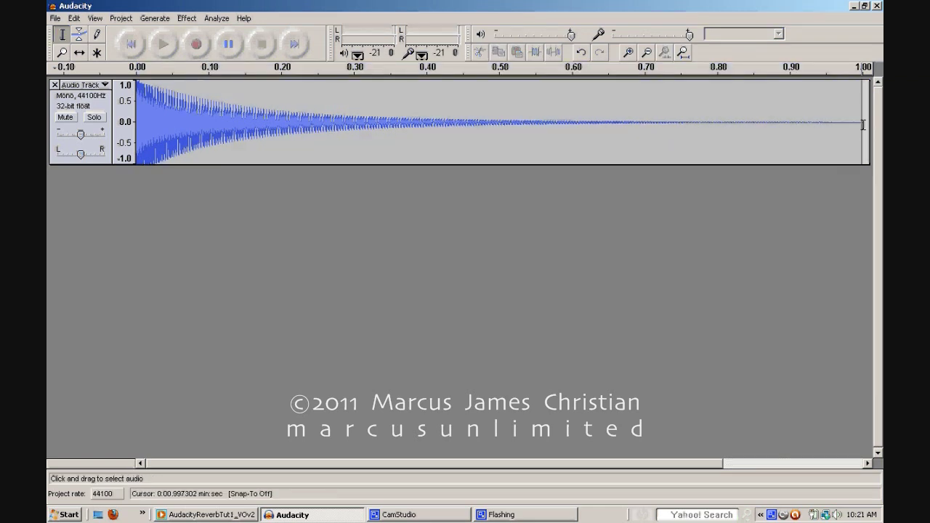
{"action": "key", "text": "End"}
{"action": "key", "text": "Left"}
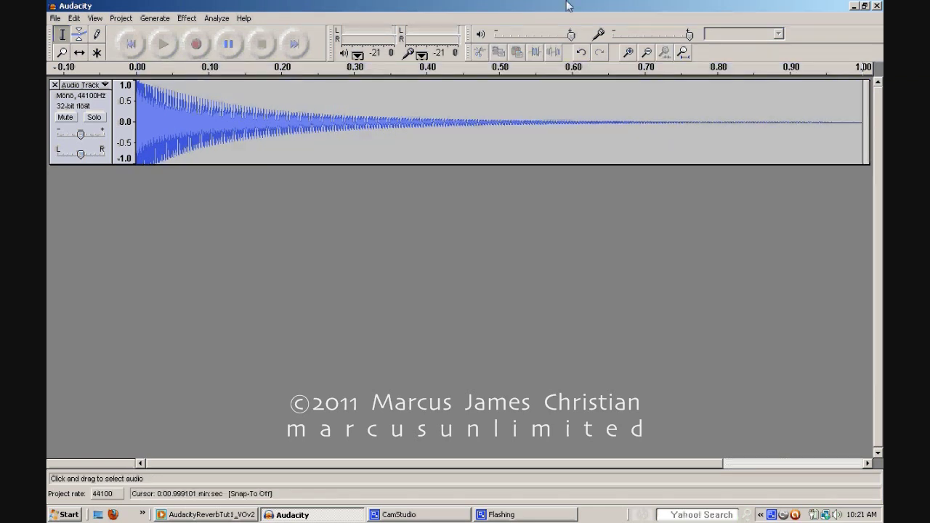
Step: Append 5.0 seconds of silence after the pluck, then select the whole six-second track
{"action": "left_click", "coordinate": [142, 25]}
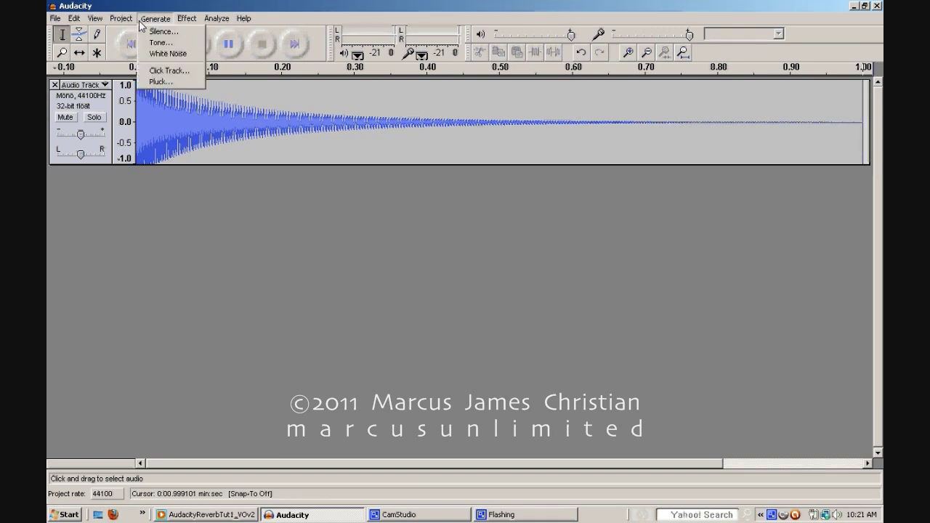
{"action": "left_click", "coordinate": [161, 32]}
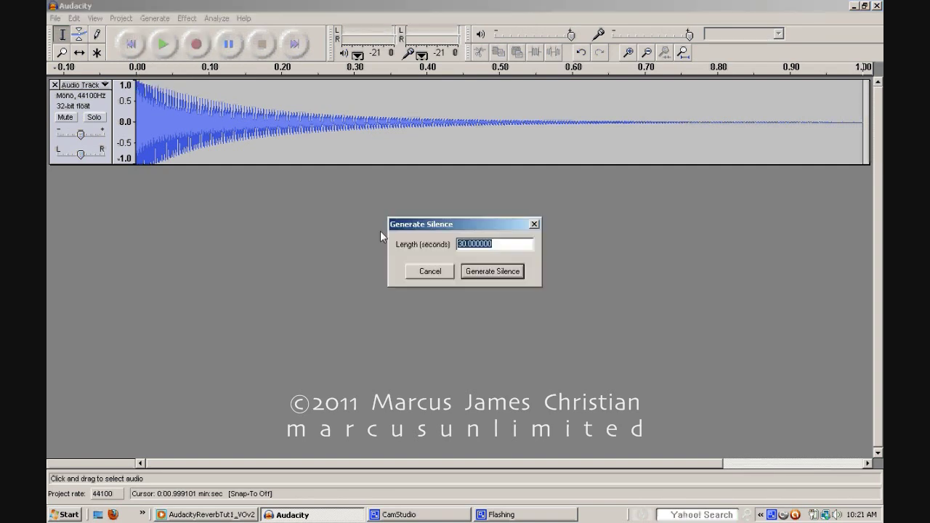
{"action": "type", "text": "5.0"}
{"action": "left_click", "coordinate": [505, 277]}
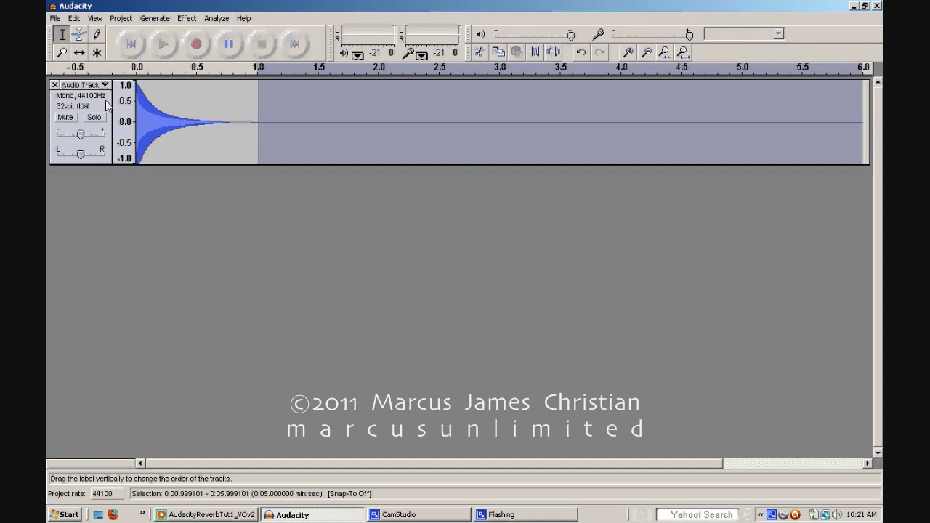
{"action": "left_click", "coordinate": [107, 106]}
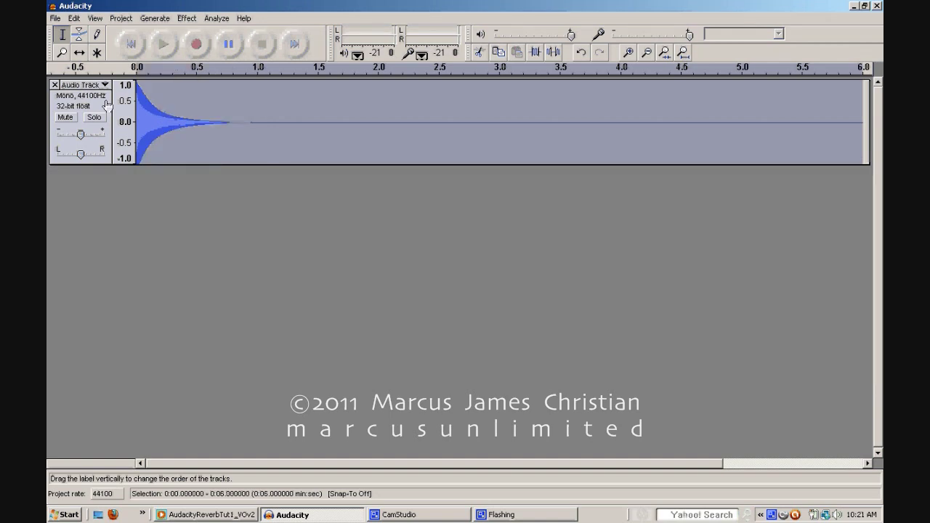
Step: Duplicate the six-second pluck into a second track and select only that copy
{"action": "left_click", "coordinate": [74, 18]}
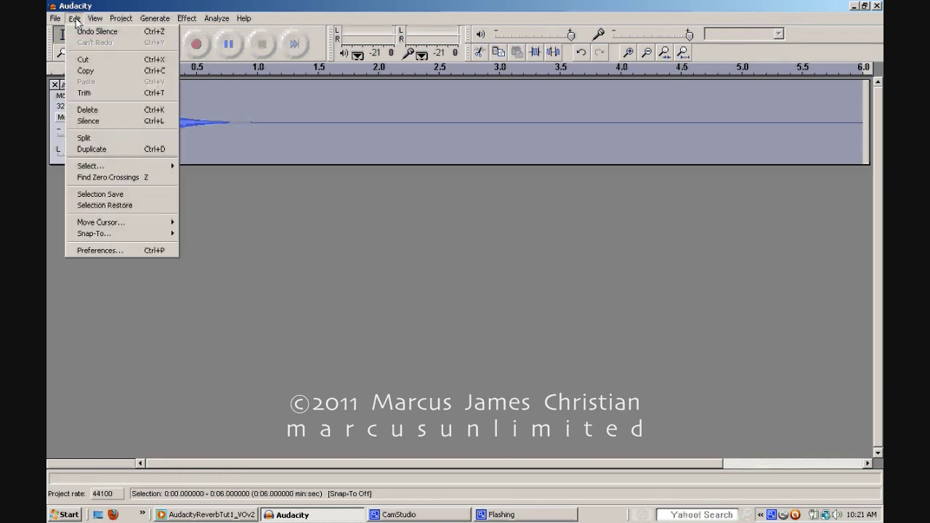
{"action": "left_click", "coordinate": [118, 156]}
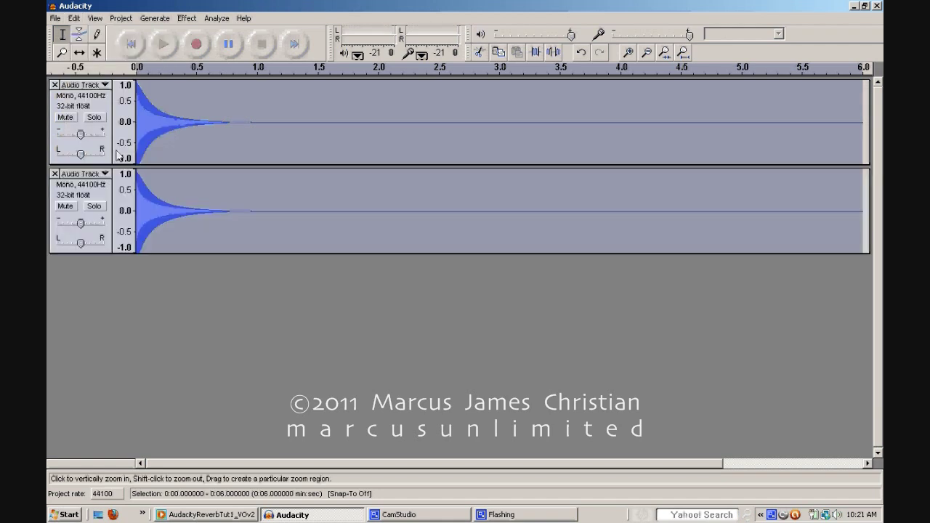
{"action": "left_click", "coordinate": [103, 191]}
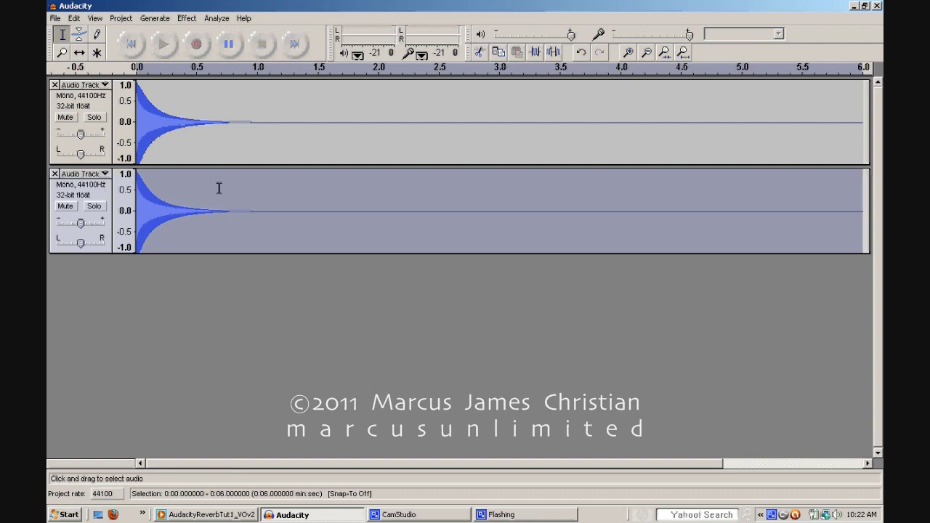
Step: Apply the GVerb reverb effect to the selected second track
{"action": "left_click", "coordinate": [187, 18]}
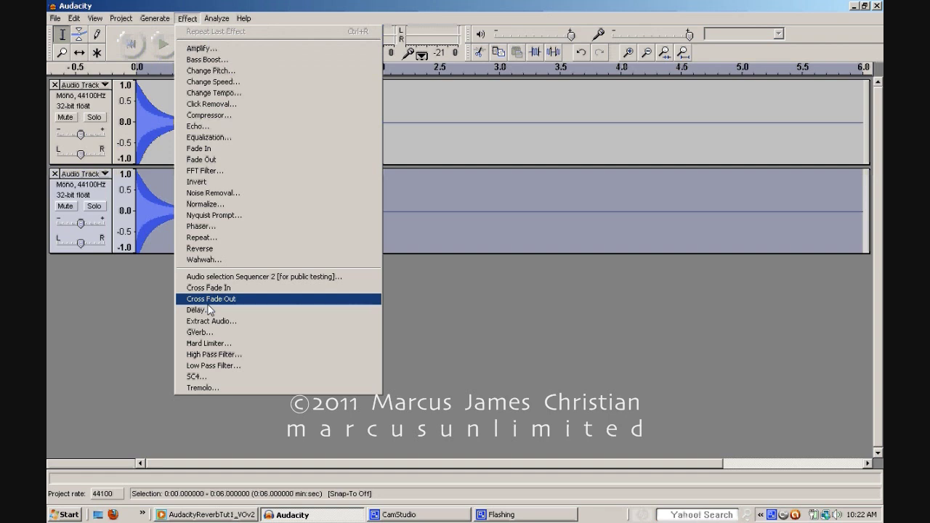
{"action": "left_click", "coordinate": [201, 332]}
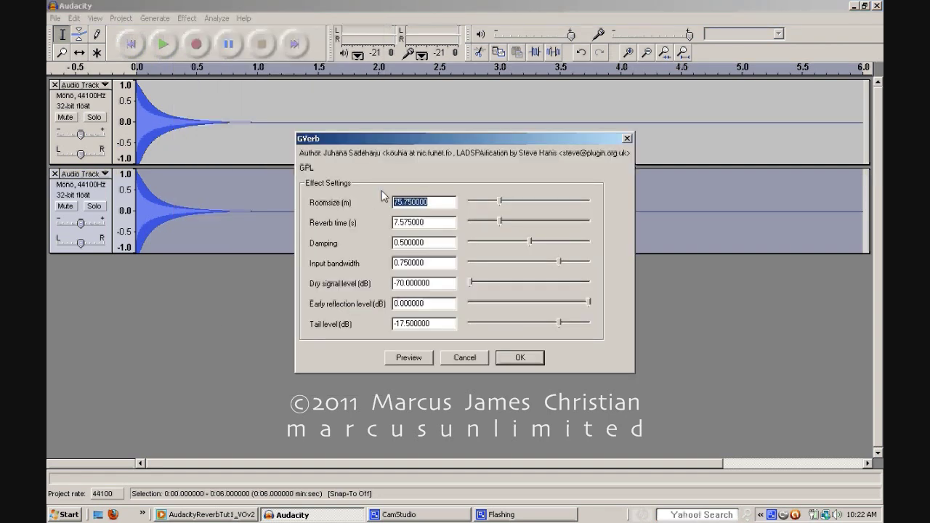
{"action": "left_click", "coordinate": [520, 357]}
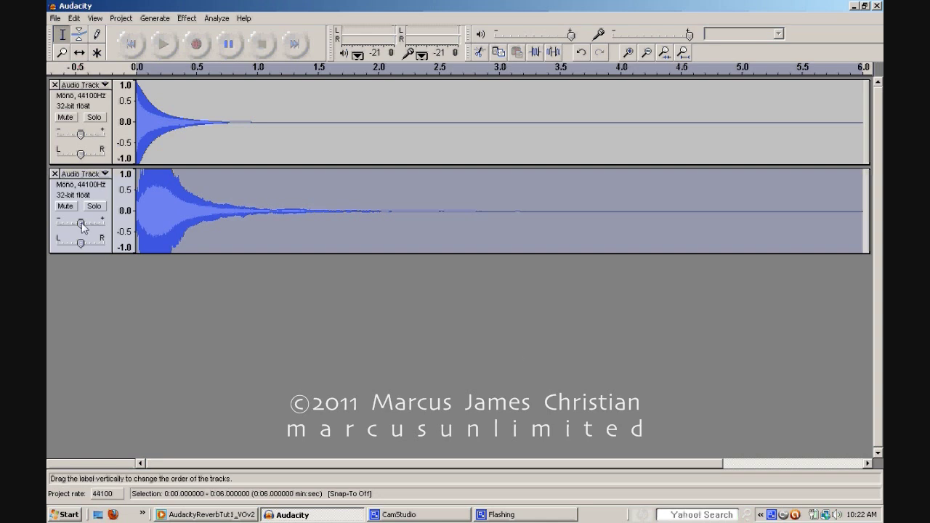
Step: Set the reverb track's gain to -18 dB and the dry track's gain to -24 dB
{"action": "mouse_move", "coordinate": [82, 224]}
{"action": "left_mouse_down"}
{"action": "mouse_move", "coordinate": [69, 227]}
{"action": "mouse_move", "coordinate": [78, 229]}
{"action": "left_mouse_up"}
{"action": "left_click_drag", "start_coordinate": [81, 136], "coordinate": [65, 139]}
{"action": "left_click", "coordinate": [56, 19]}
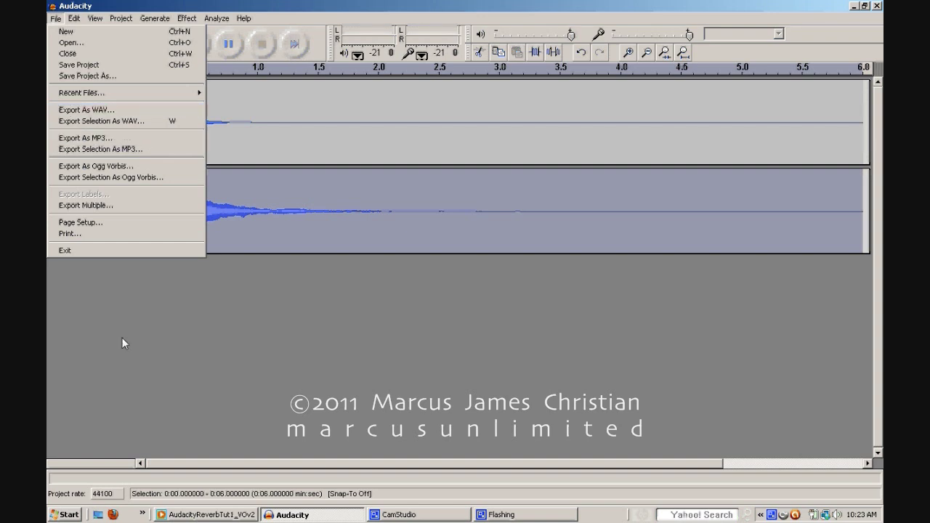
{"action": "left_click", "coordinate": [55, 113]}
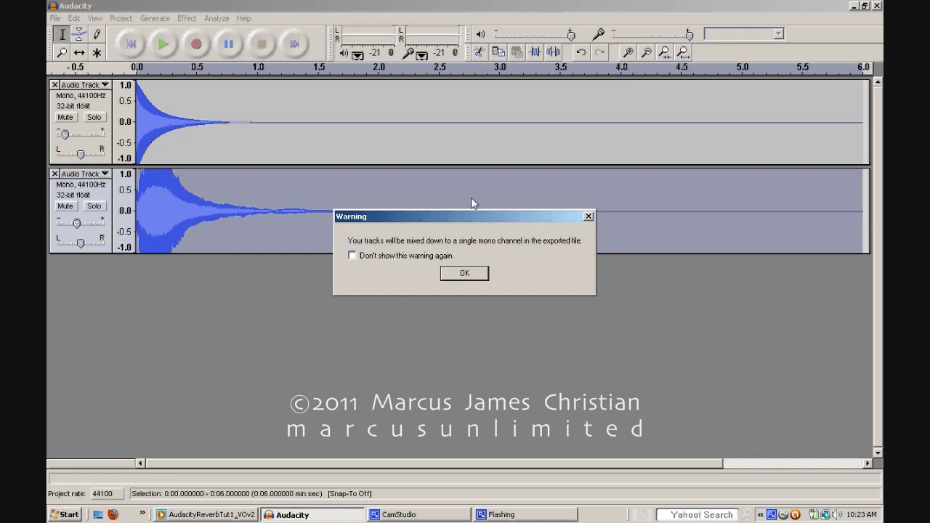
{"action": "left_click", "coordinate": [588, 217]}
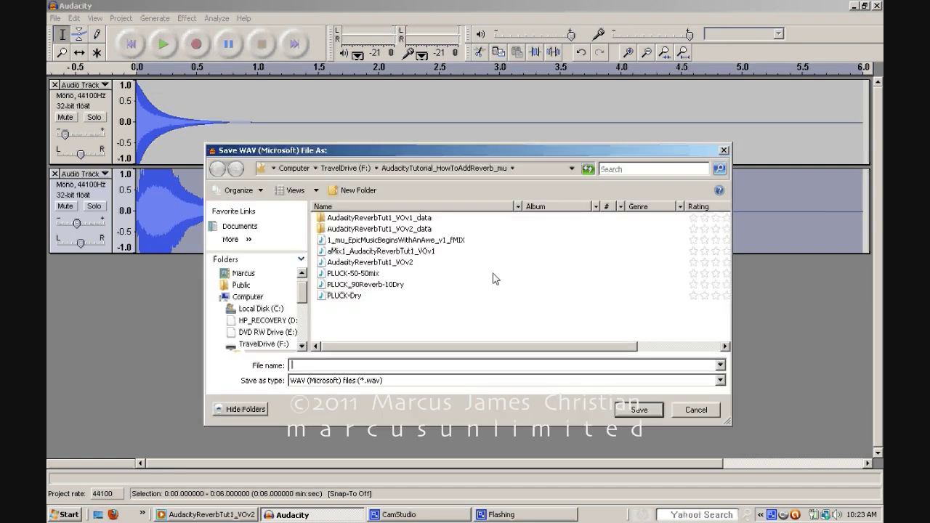
{"action": "left_click", "coordinate": [694, 410]}
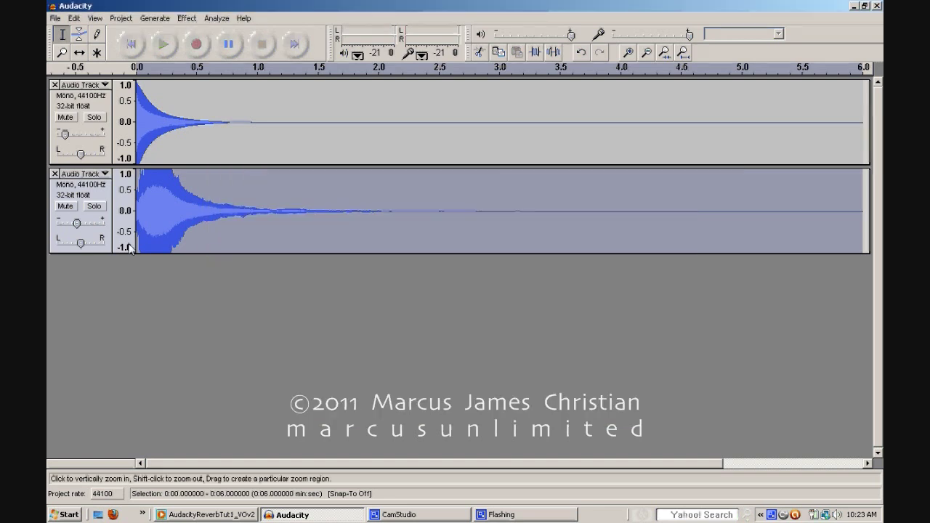
Step: Mute the reverb track and try different gain levels on both tracks
{"action": "left_click", "coordinate": [107, 103]}
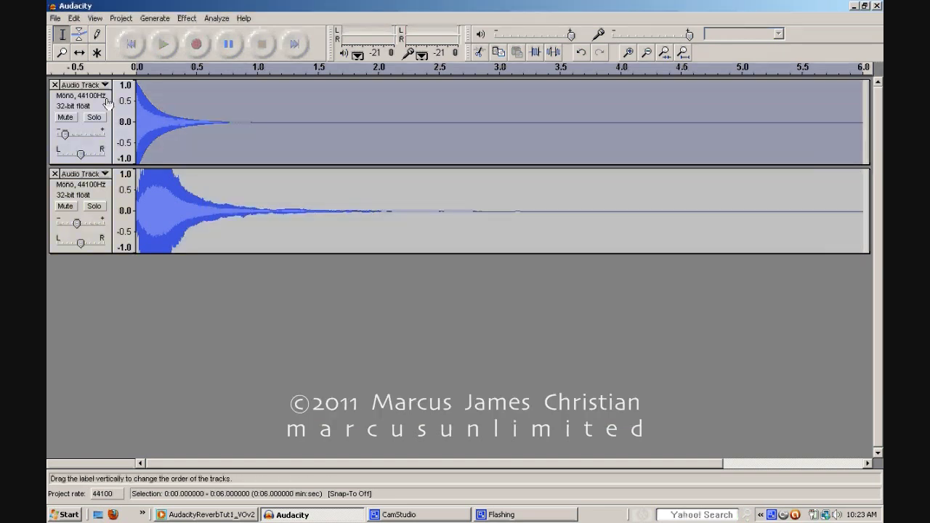
{"action": "left_click", "coordinate": [72, 209]}
{"action": "left_click_drag", "start_coordinate": [76, 222], "coordinate": [49, 230]}
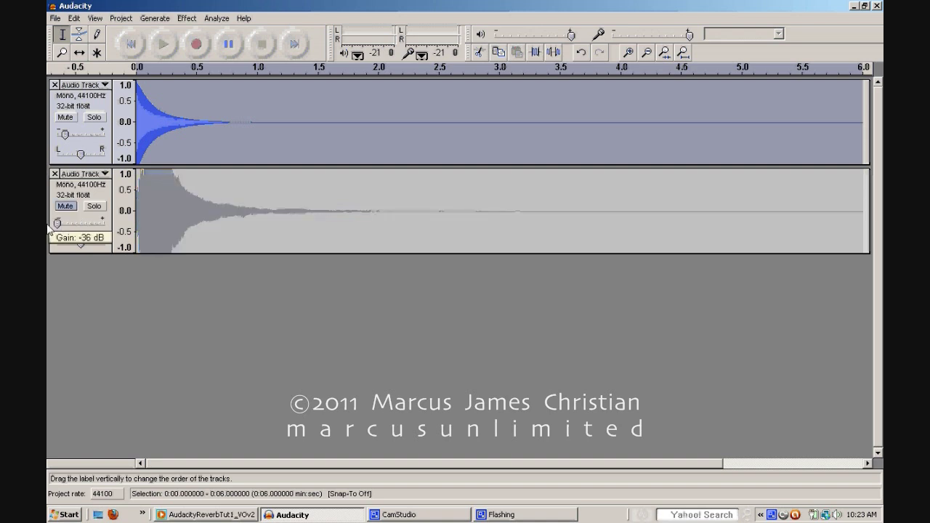
{"action": "left_click_drag", "start_coordinate": [66, 138], "coordinate": [81, 142]}
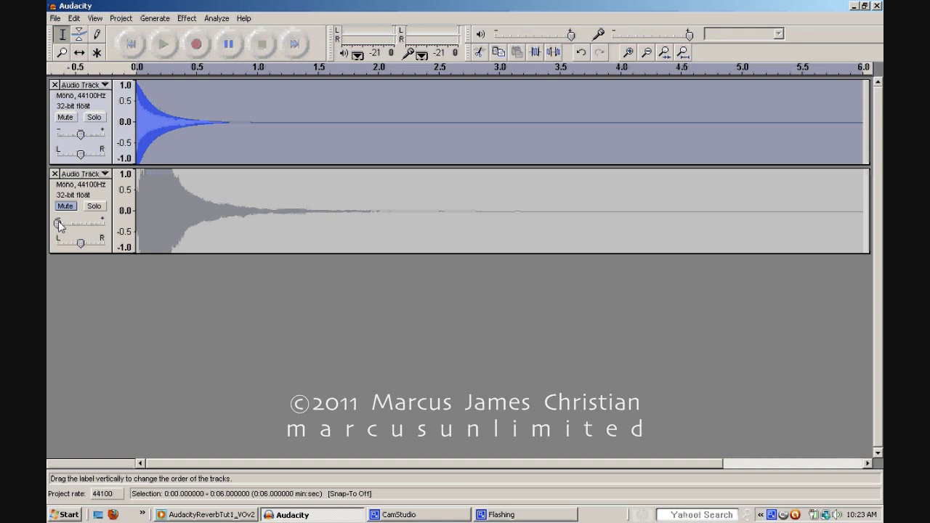
{"action": "left_click_drag", "start_coordinate": [58, 223], "coordinate": [73, 222]}
{"action": "left_click_drag", "start_coordinate": [80, 134], "coordinate": [69, 136]}
Step: Unmute the reverb track, setting dry gain to -36 dB and reverb to about -18 dB
{"action": "left_click", "coordinate": [66, 206]}
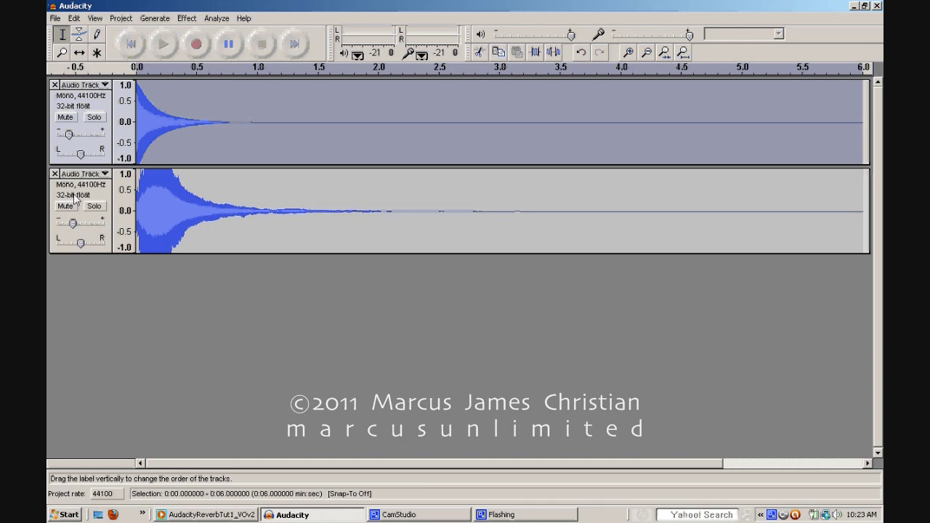
{"action": "left_click_drag", "start_coordinate": [72, 226], "coordinate": [71, 226]}
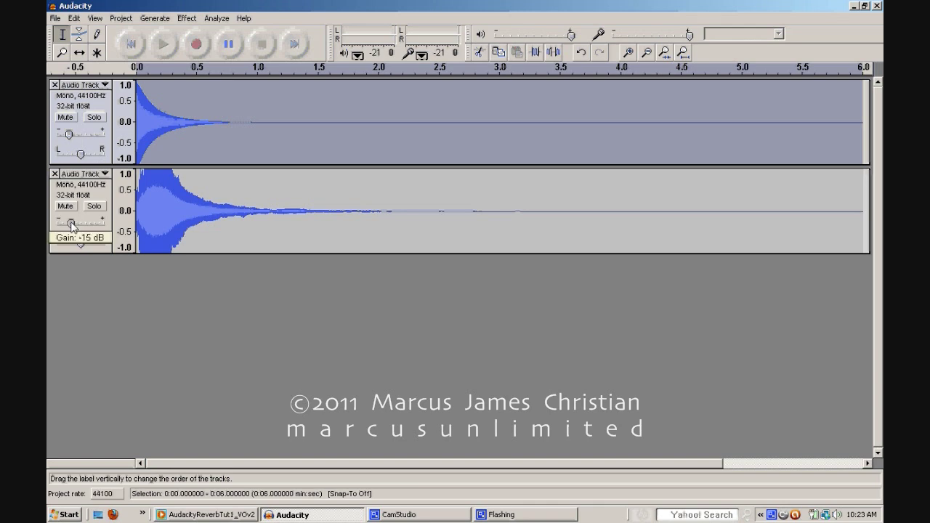
{"action": "left_click", "coordinate": [70, 135]}
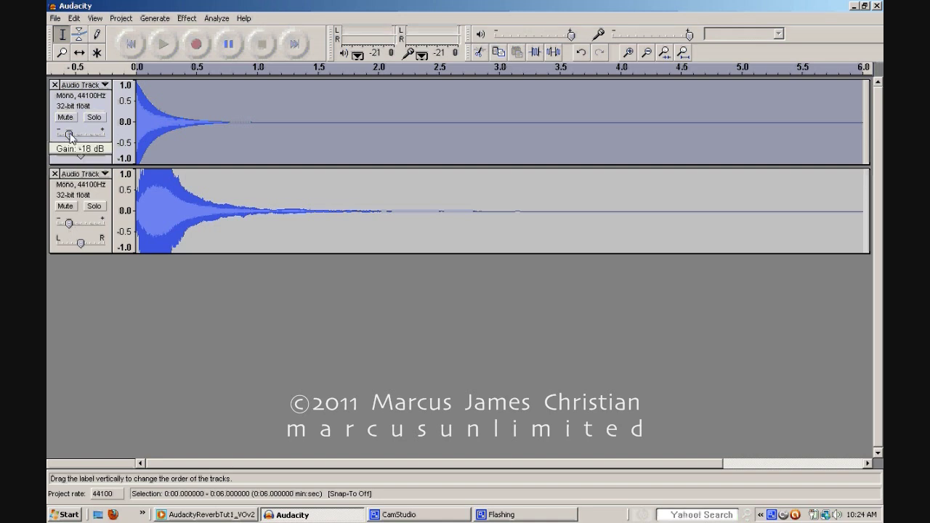
{"action": "left_click_drag", "start_coordinate": [70, 135], "coordinate": [54, 141]}
{"action": "mouse_move", "coordinate": [70, 225]}
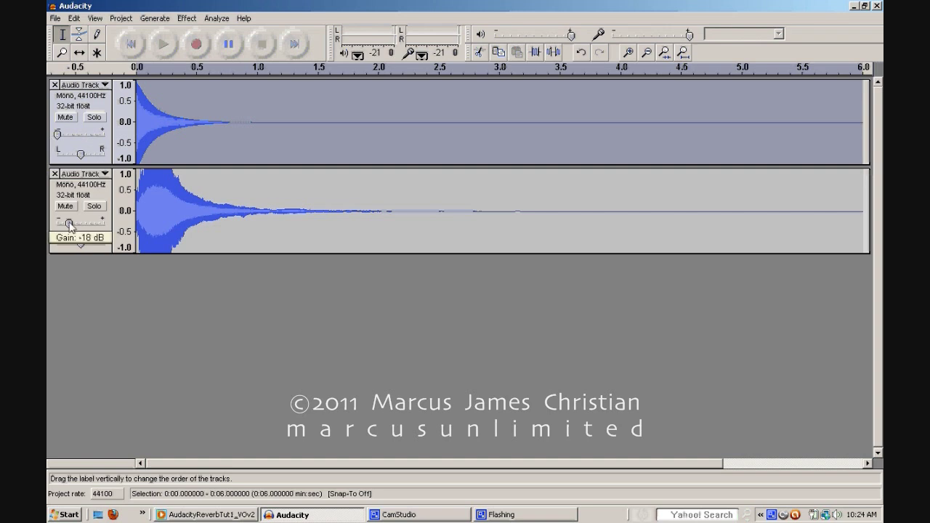
{"action": "left_click_drag", "start_coordinate": [70, 225], "coordinate": [71, 225]}
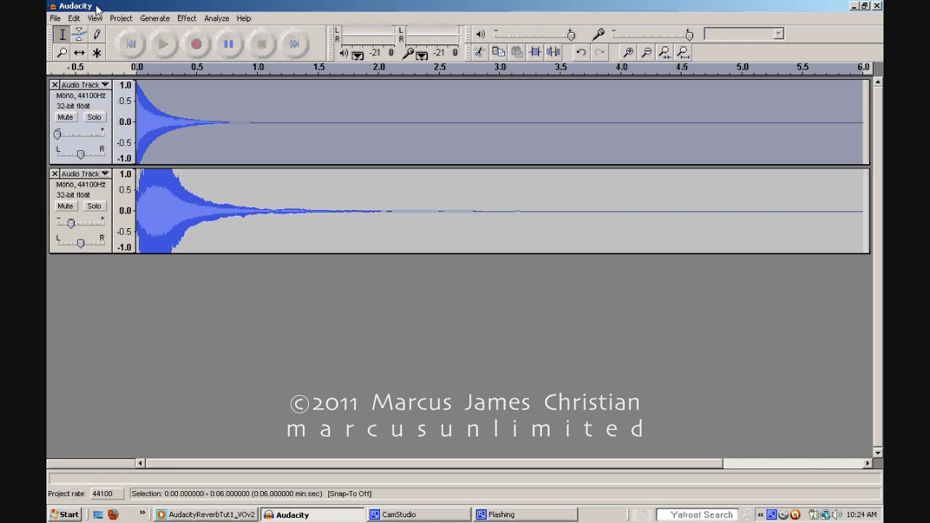
Step: View and close the About box for Audacity 1.2.6, then switch to the Flashing window
{"action": "left_click", "coordinate": [243, 18]}
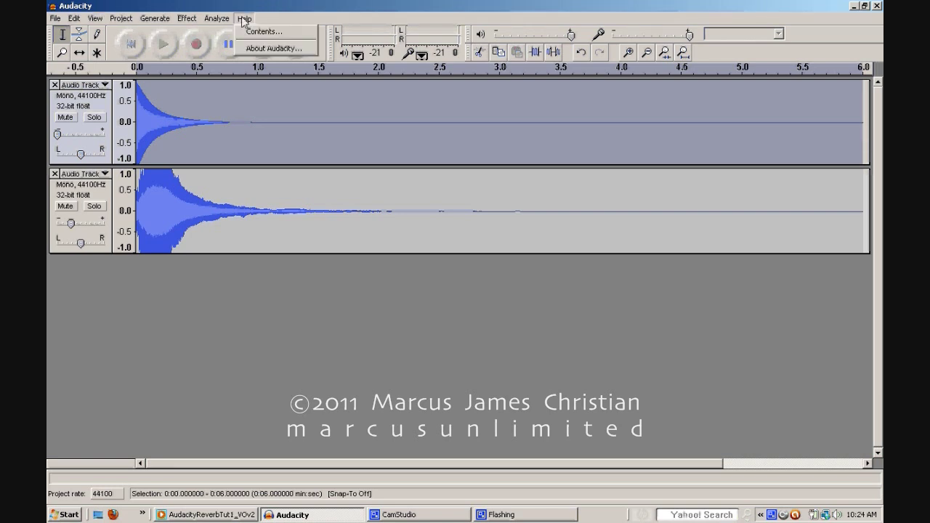
{"action": "left_click", "coordinate": [247, 48]}
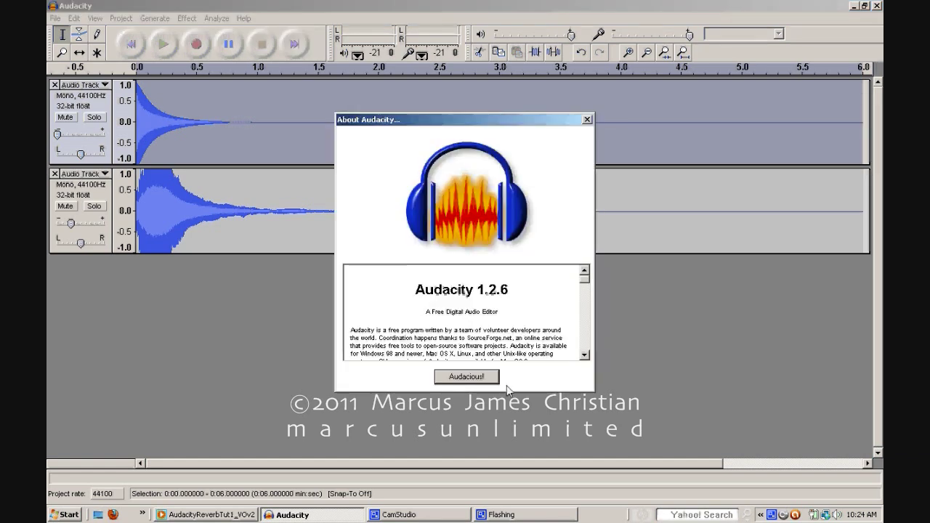
{"action": "left_click", "coordinate": [467, 377]}
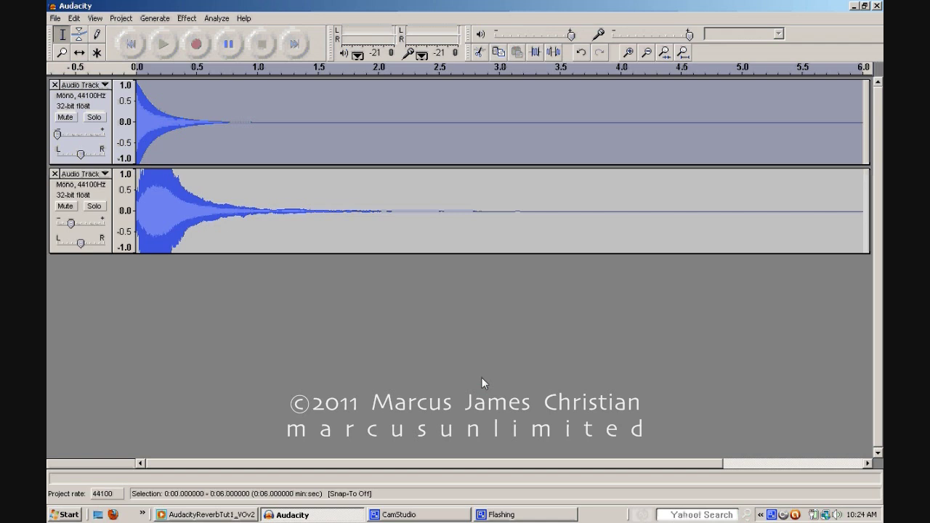
{"action": "left_click", "coordinate": [490, 515]}
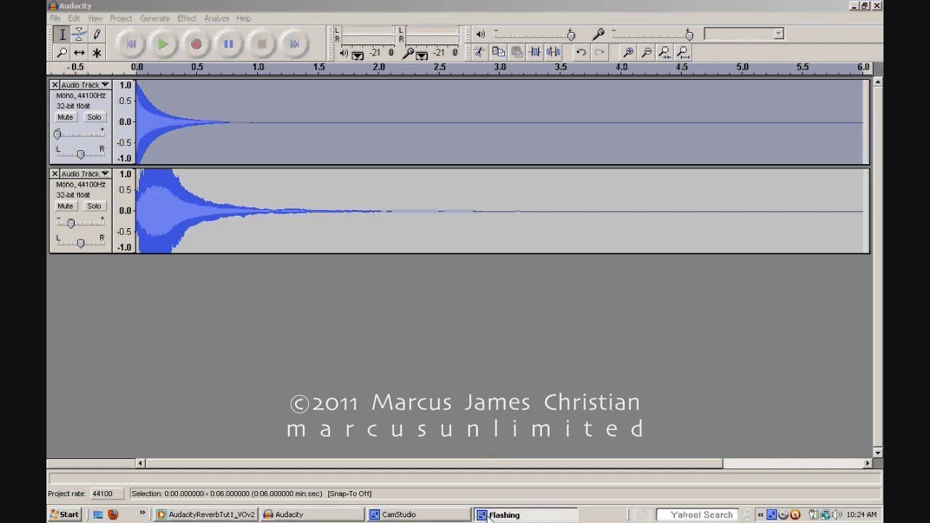